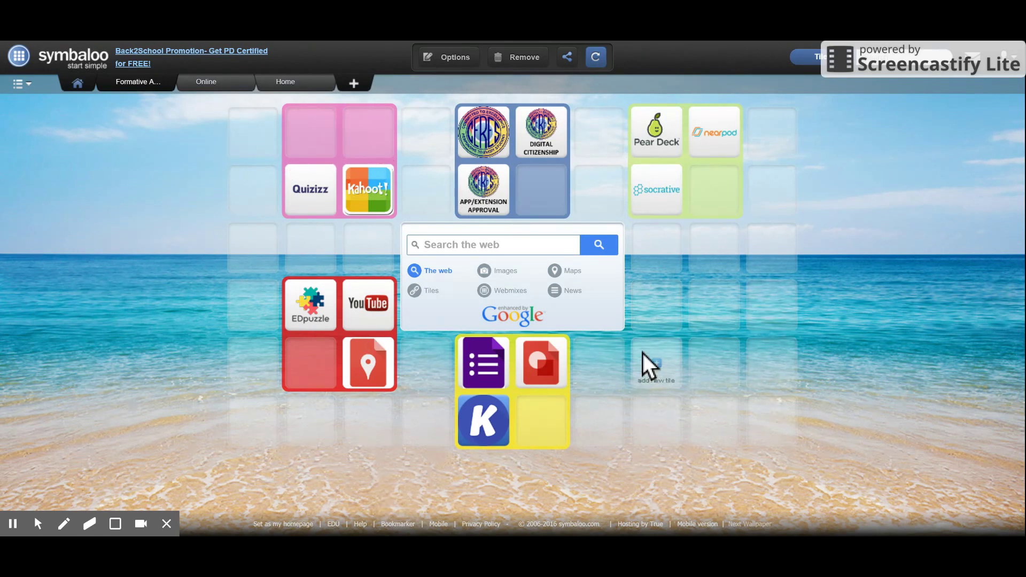
Search tiles for 'seesaw' and drag the Seesaw result into the empty slot beside web search.
left_click(652, 313)
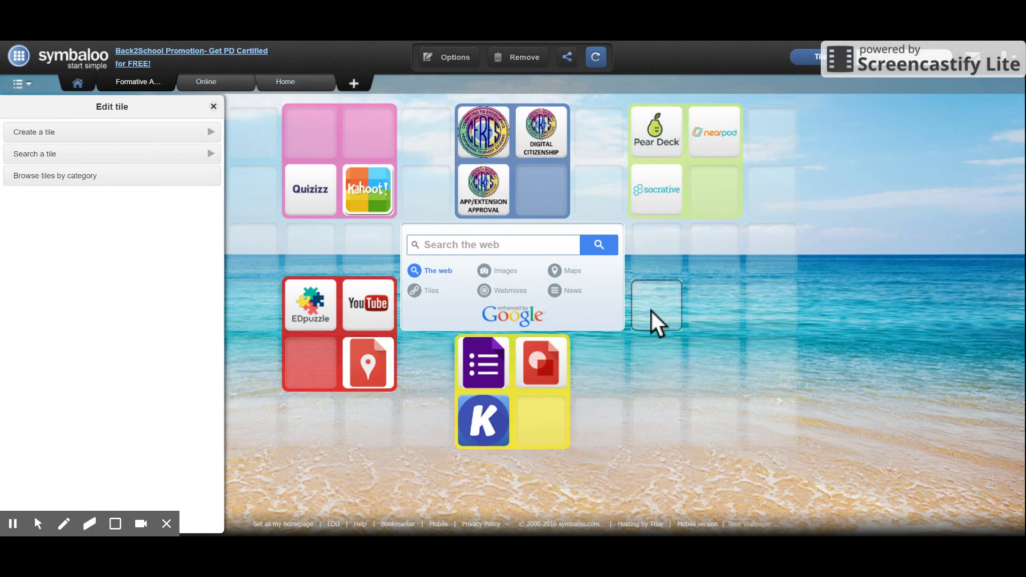
left_click(72, 154)
left_click(65, 173)
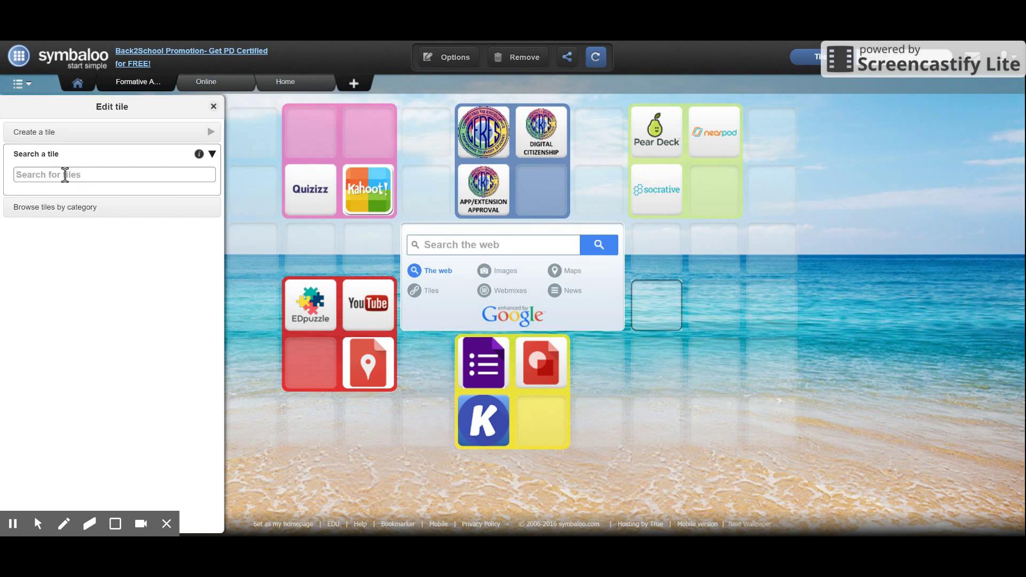
type("seesaw")
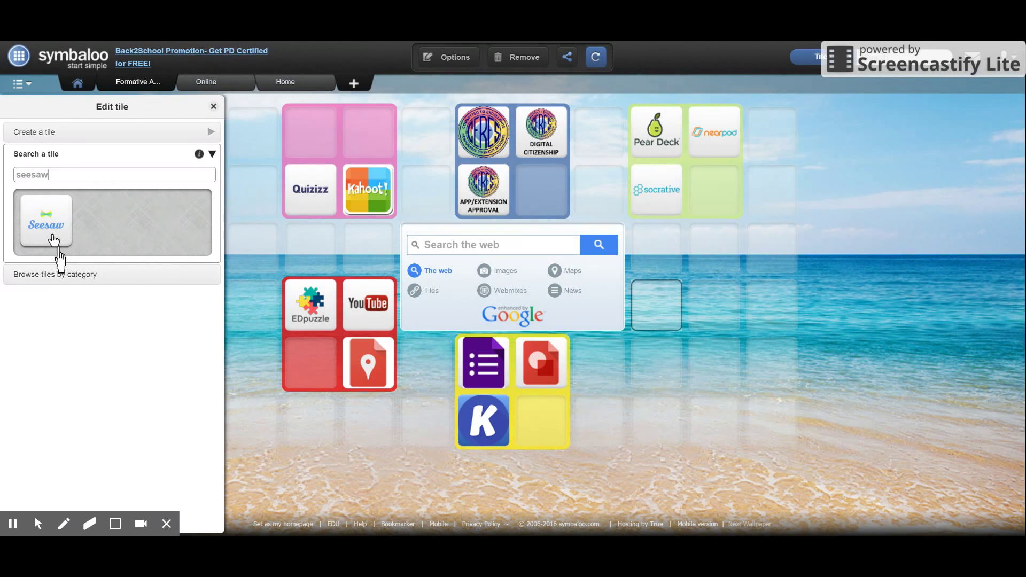
left_click_drag(53, 238, 670, 318)
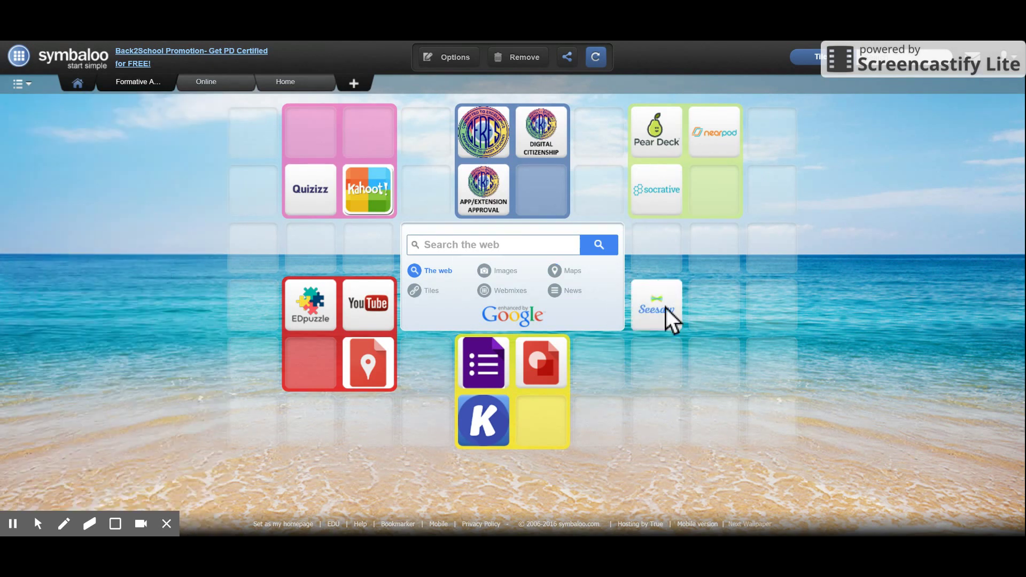
right_click(666, 316)
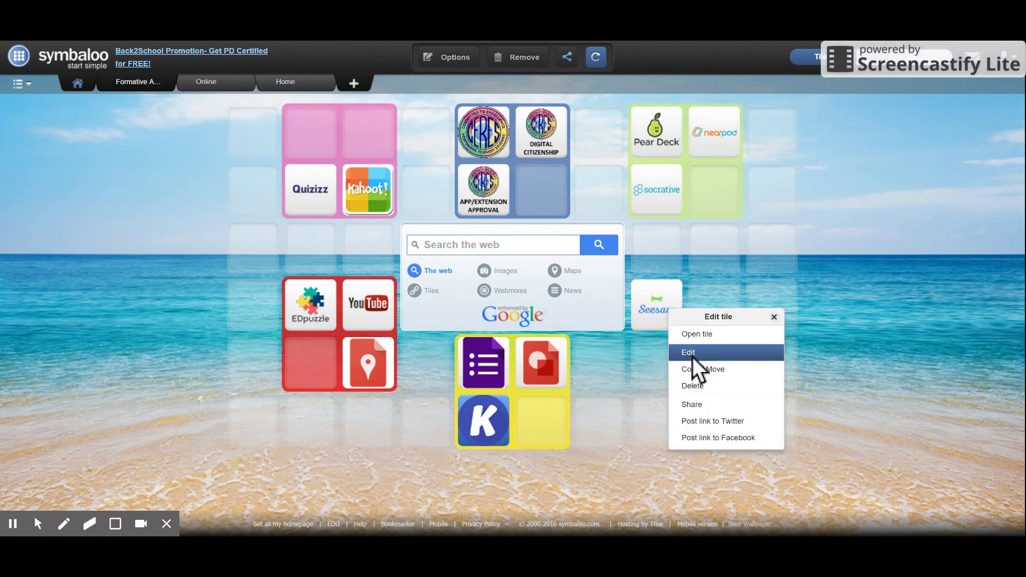
left_click(695, 358)
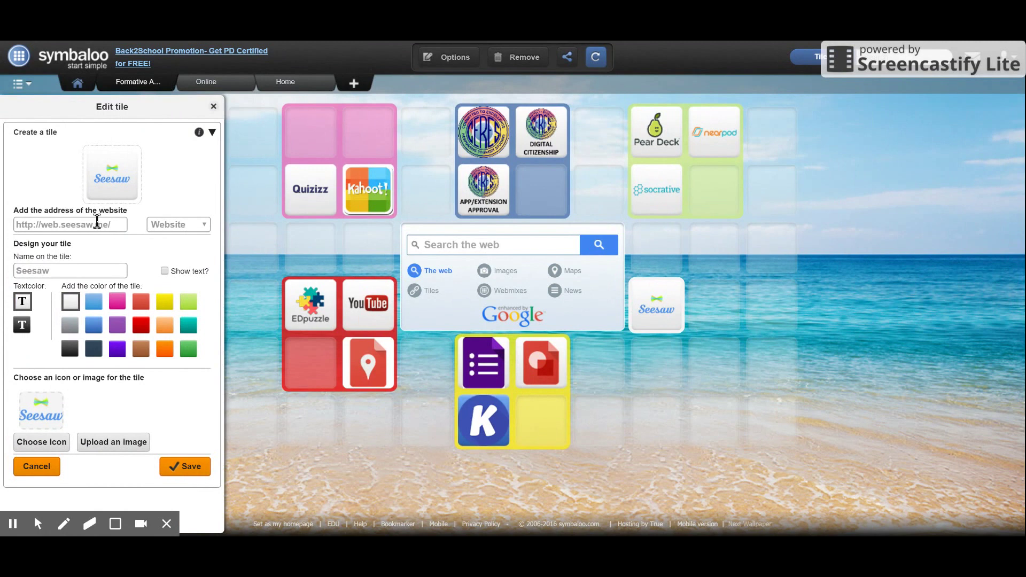
left_click_drag(119, 224, 17, 249)
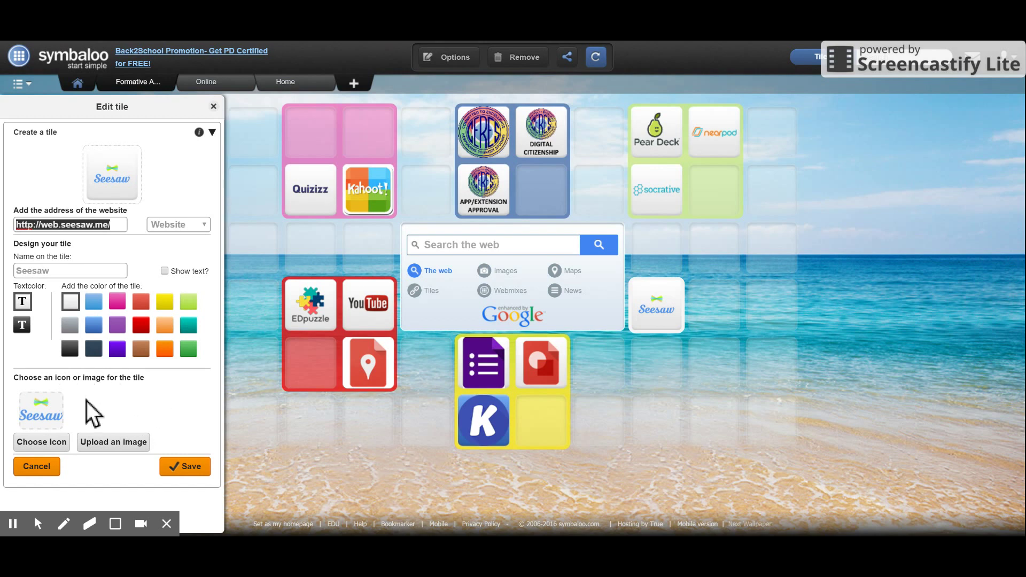
left_click(191, 471)
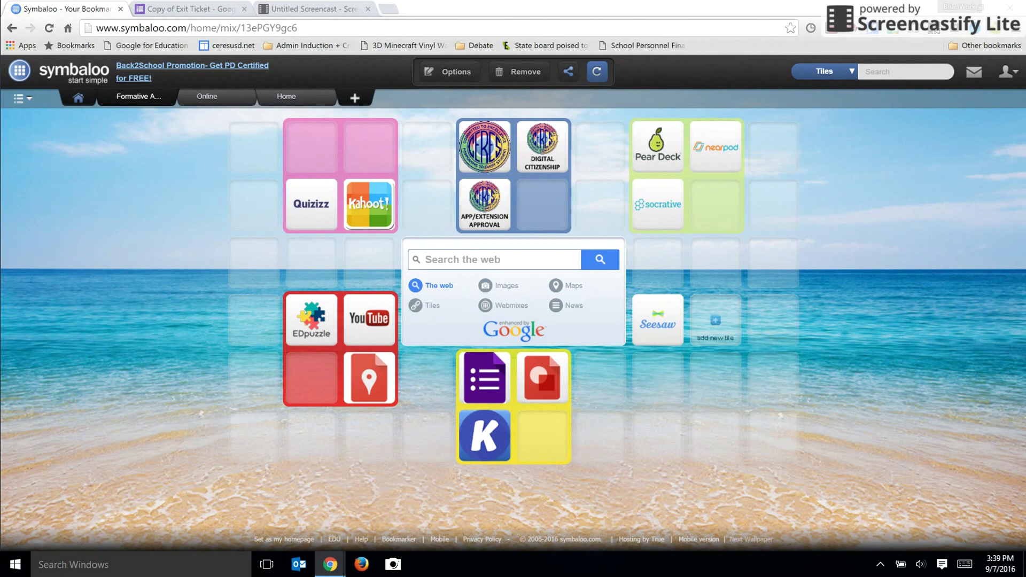
Select the empty cell beside Seesaw, then switch to the Copy of Exit Ticket form tab.
left_click(716, 320)
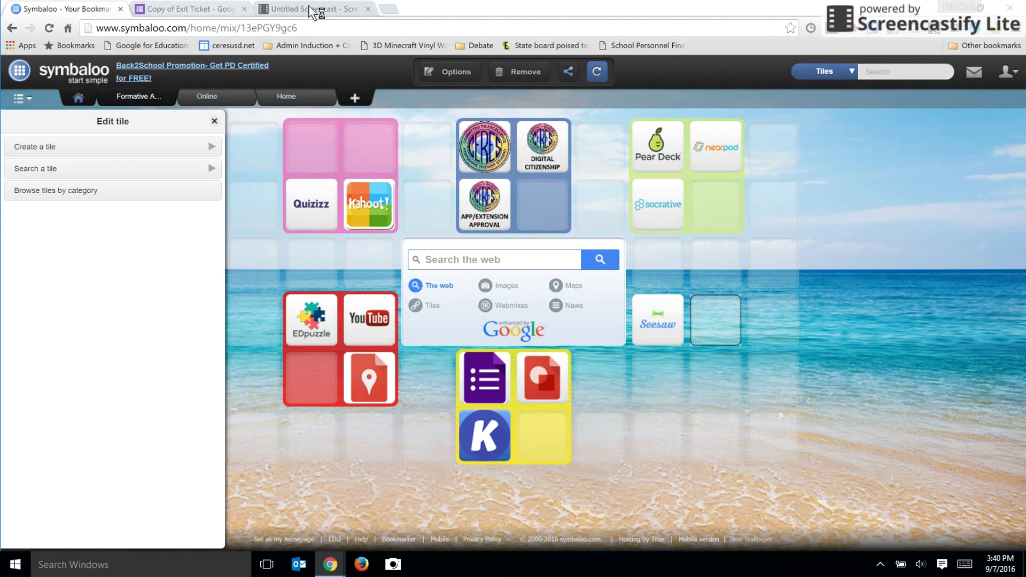
key("ctrl+Tab")
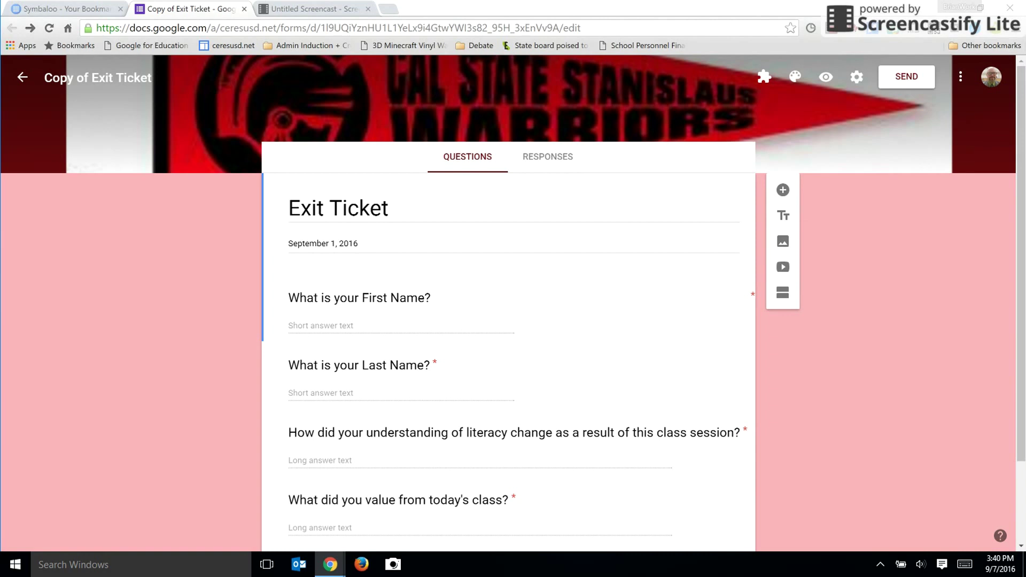
Copy the Exit Ticket form's link from the Send dialog and return to the Symbaloo tab.
left_click(906, 76)
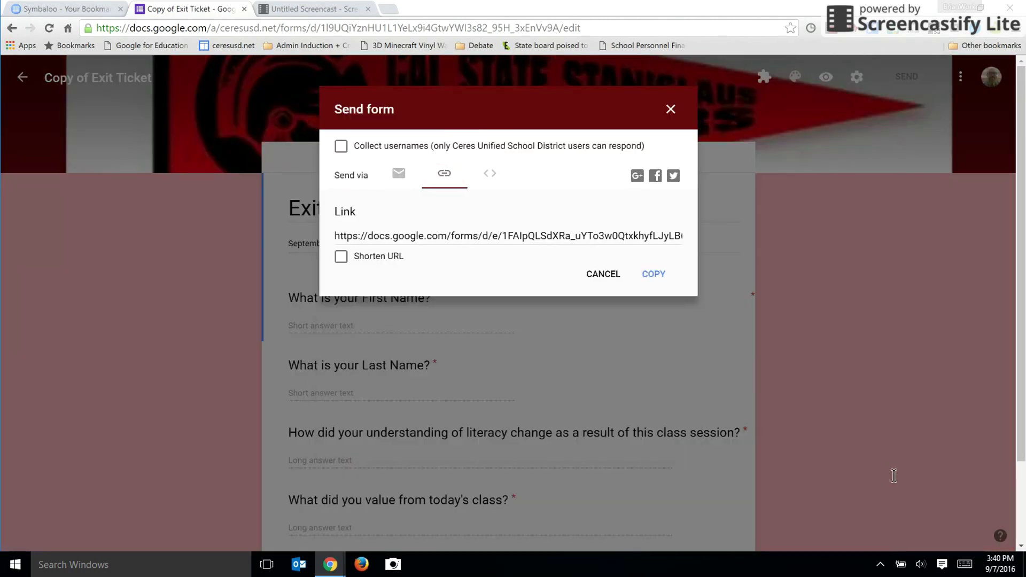
left_click(653, 274)
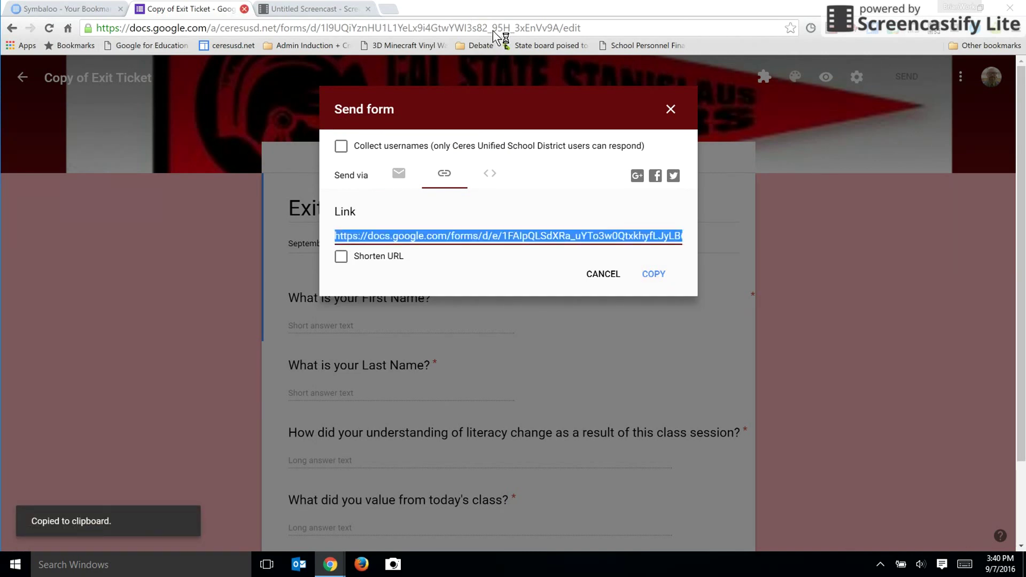
left_click(80, 9)
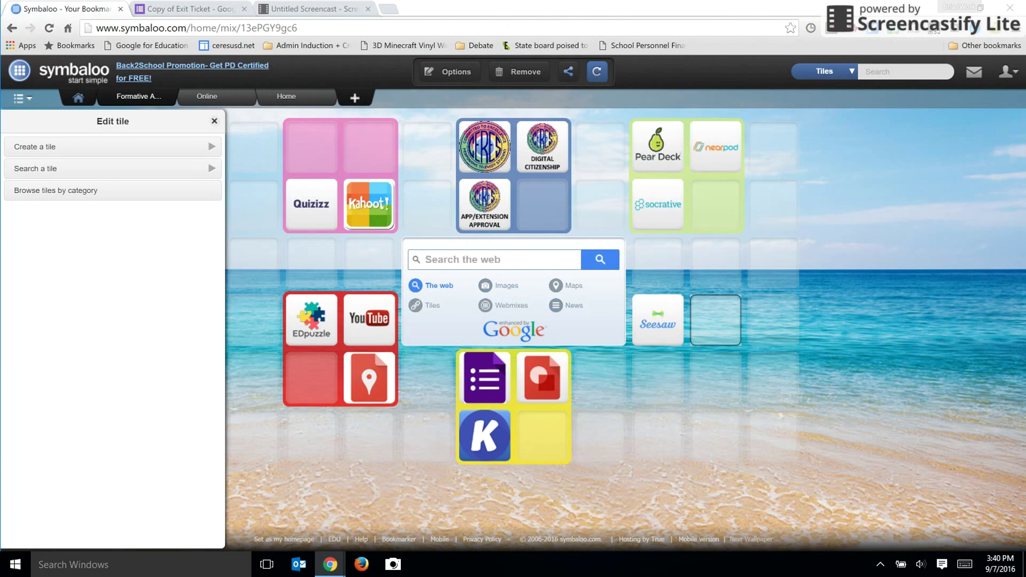
Create and save an 'Exit Ticket' tile using the pasted Google Form URL.
left_click(715, 320)
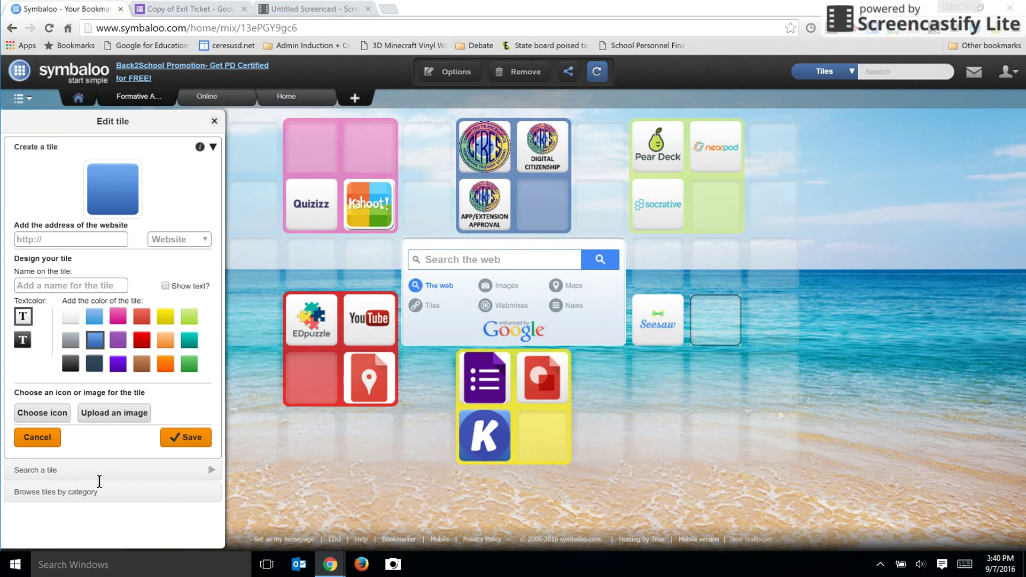
key("ctrl+v")
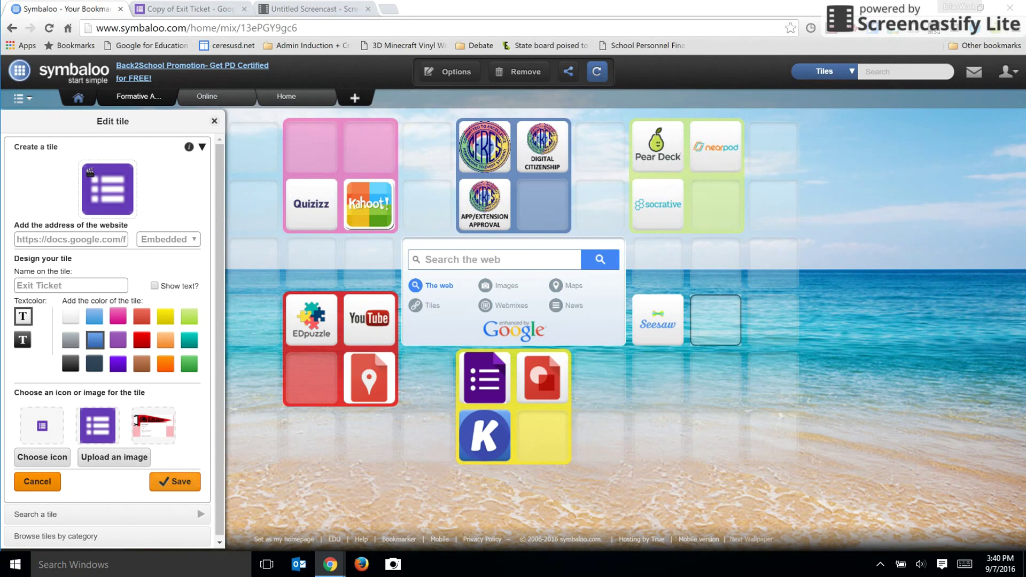
left_click(174, 481)
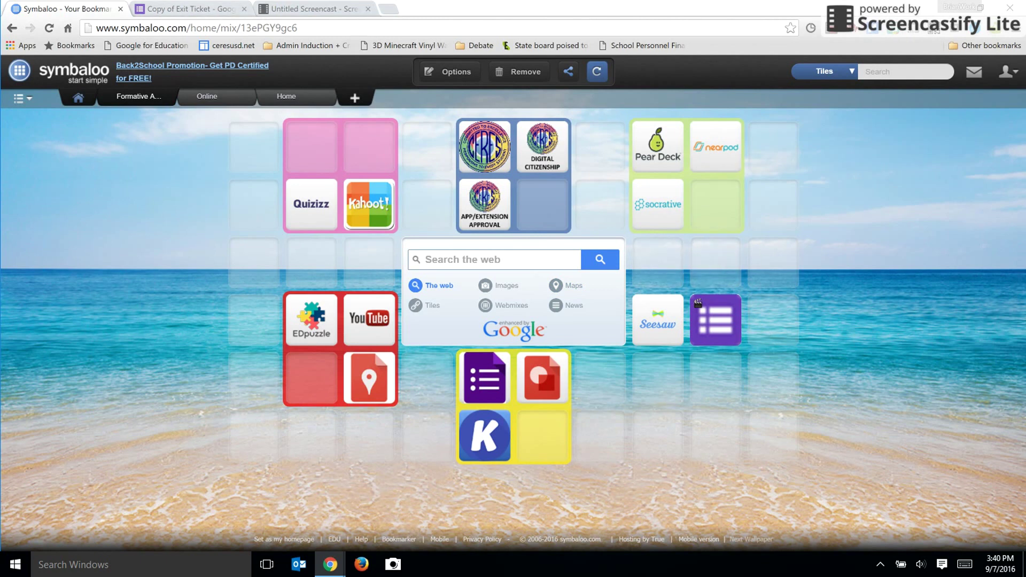
left_click(699, 304)
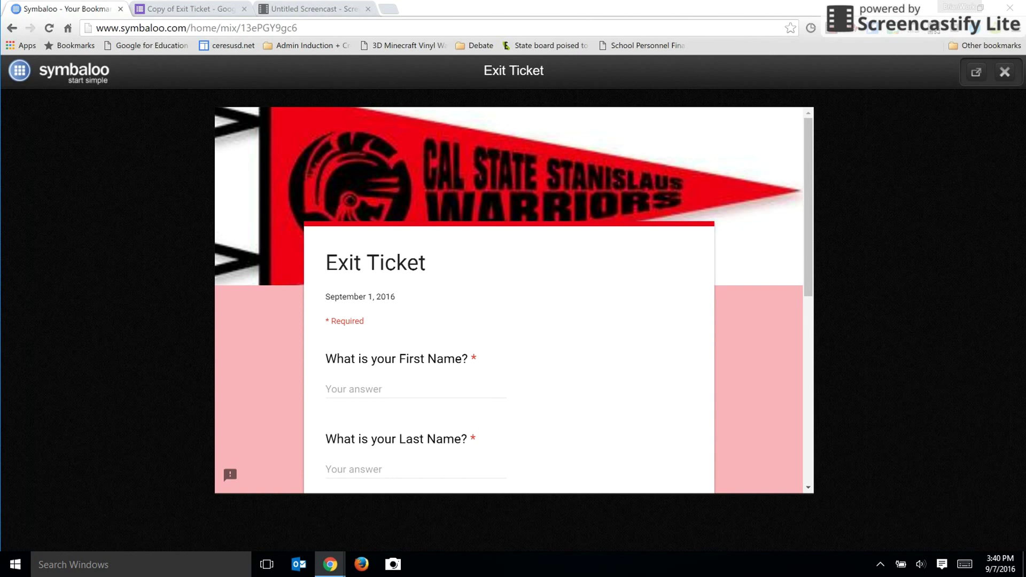
left_click(1005, 71)
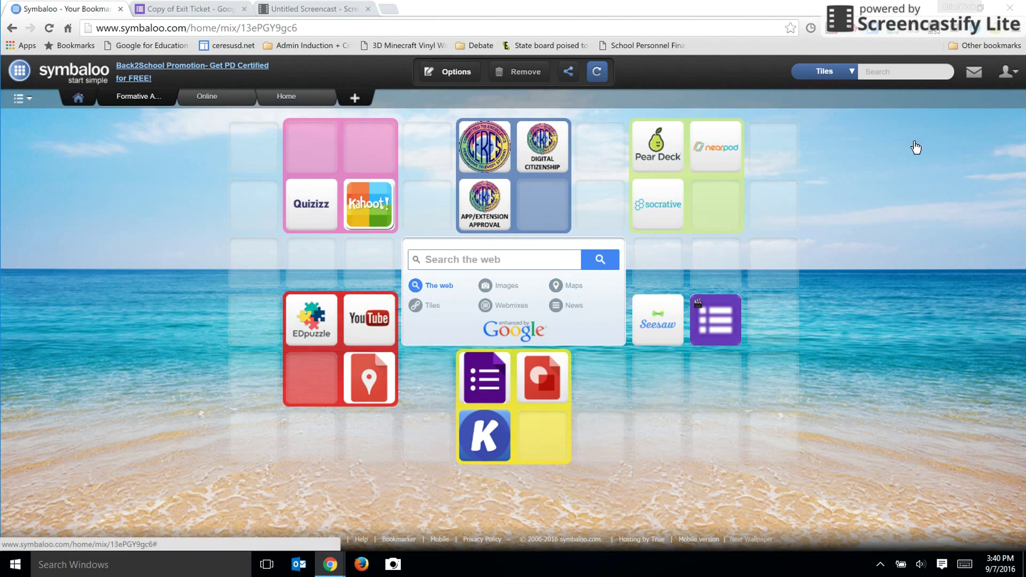
Change the webmix wallpaper from the beach scene to the striped black wallpaper in Options.
left_click(453, 72)
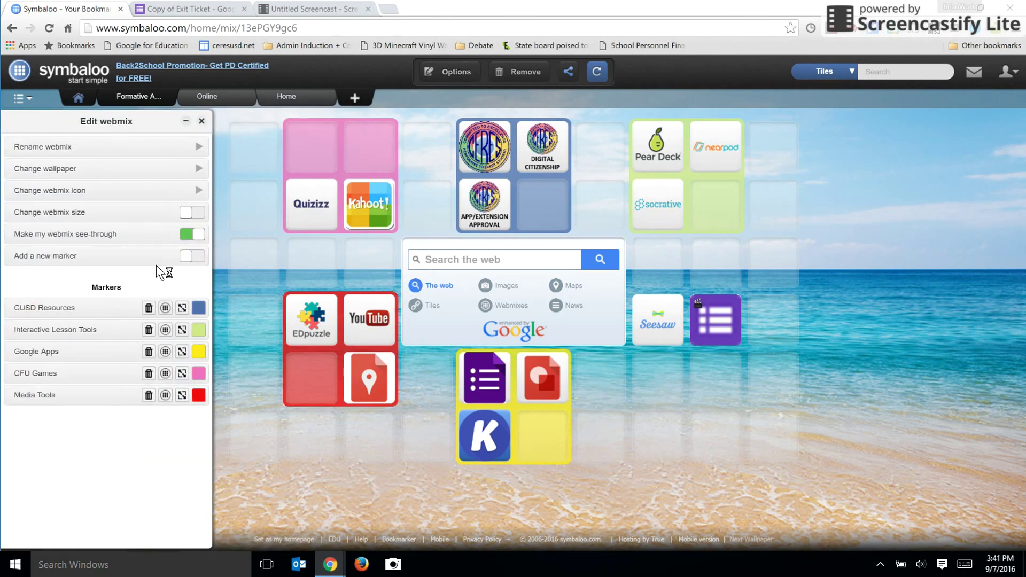
left_click(167, 337)
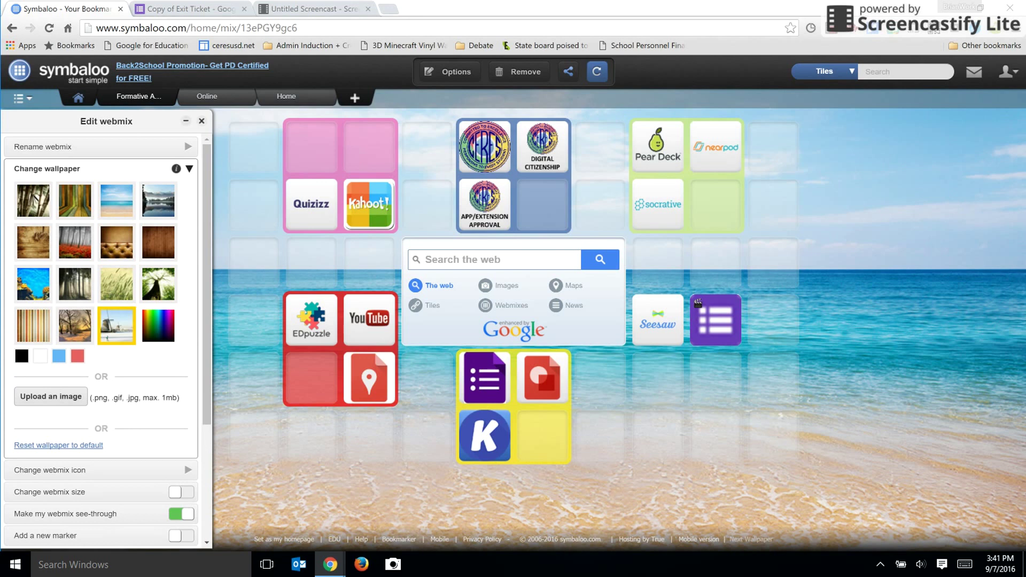
left_click(22, 356)
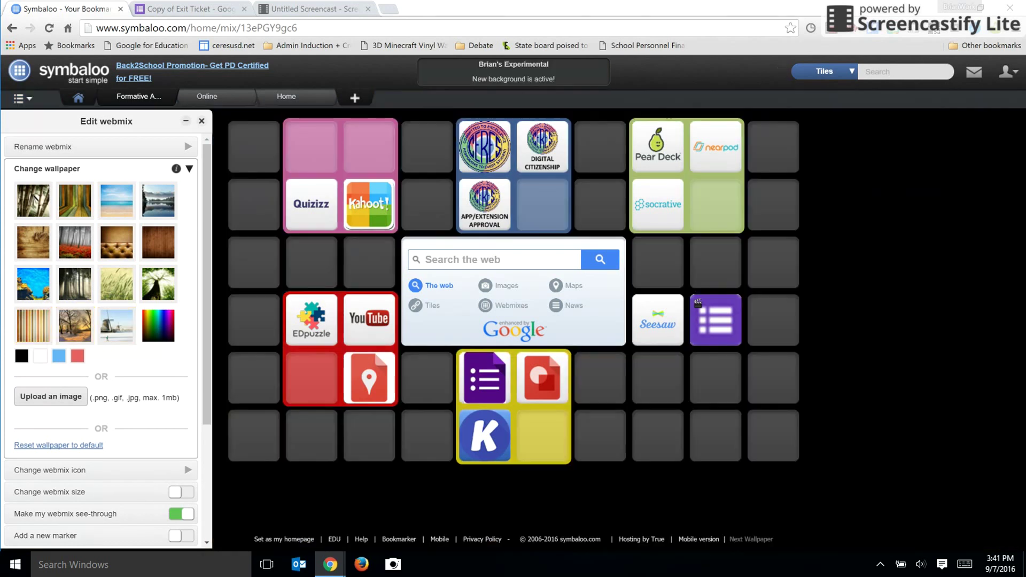
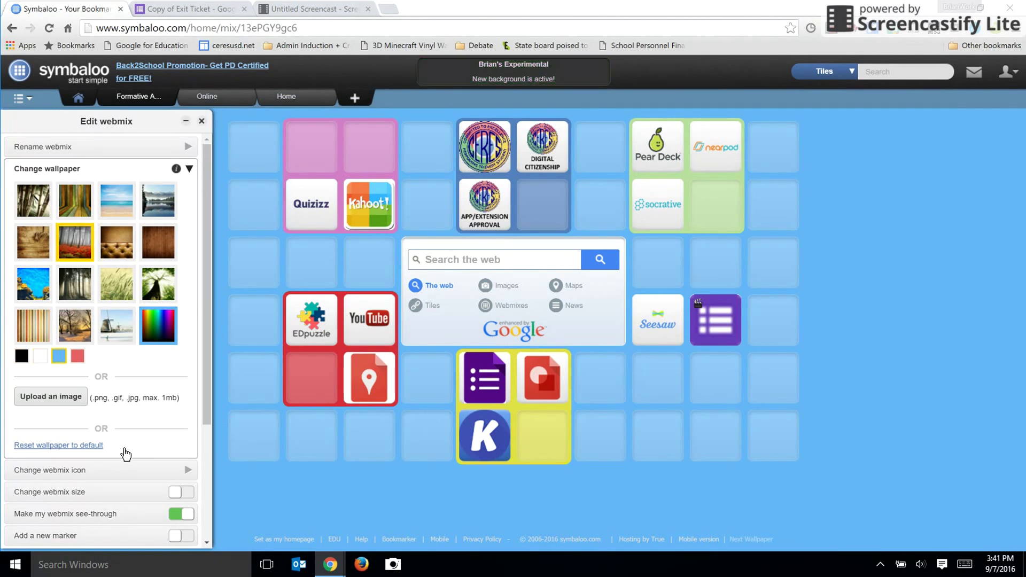
Close the Edit webmix panel and bring up the Share panel for the webmix.
left_click(402, 249)
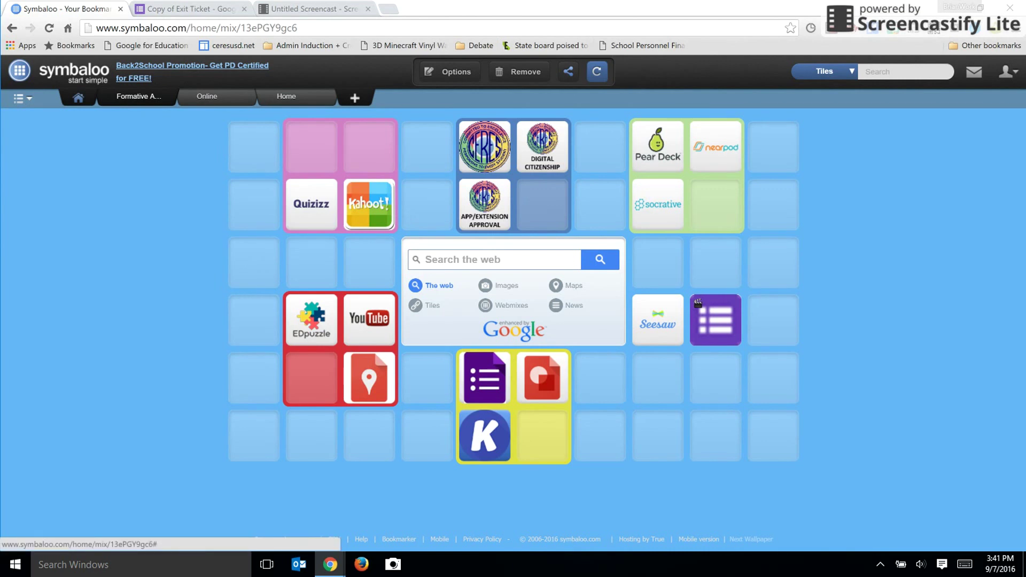
left_click(568, 71)
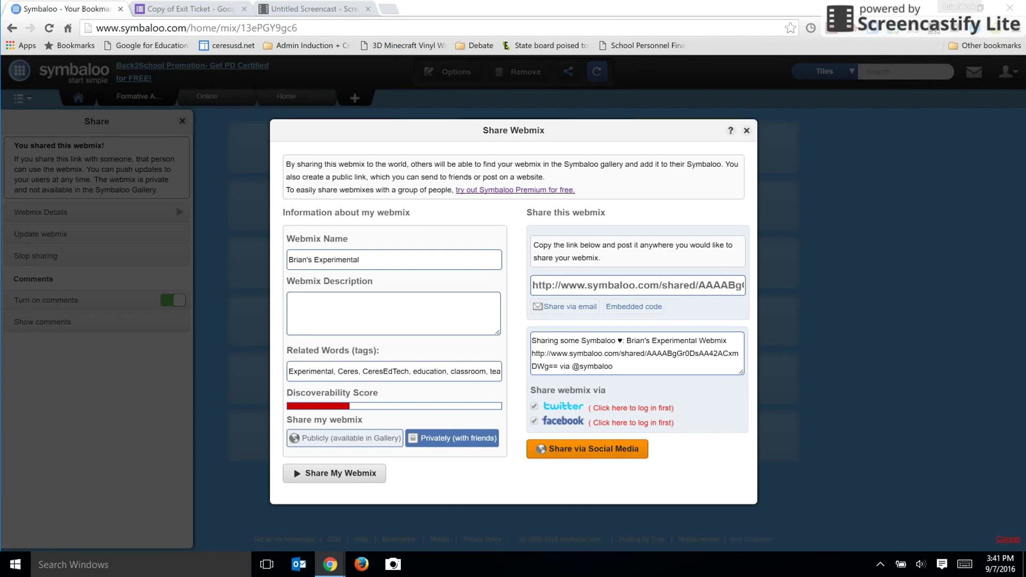
Move into the Webmix Description field of the Share Webmix details for Brian's Experimental.
key("Tab")
Highlight the entire share URL for Brian's Experimental in the link field.
left_click(589, 286)
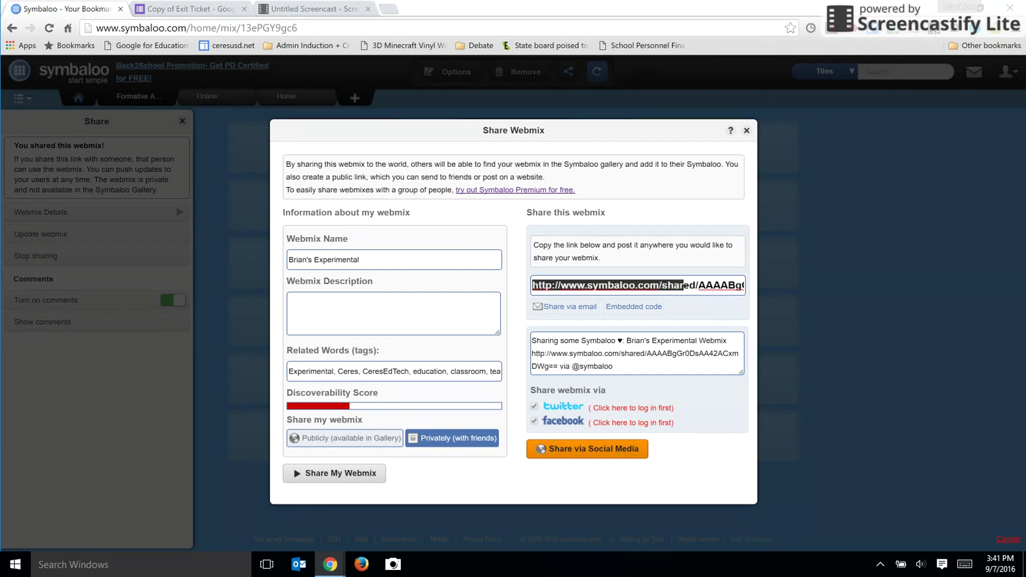
left_click_drag(532, 286, 744, 286)
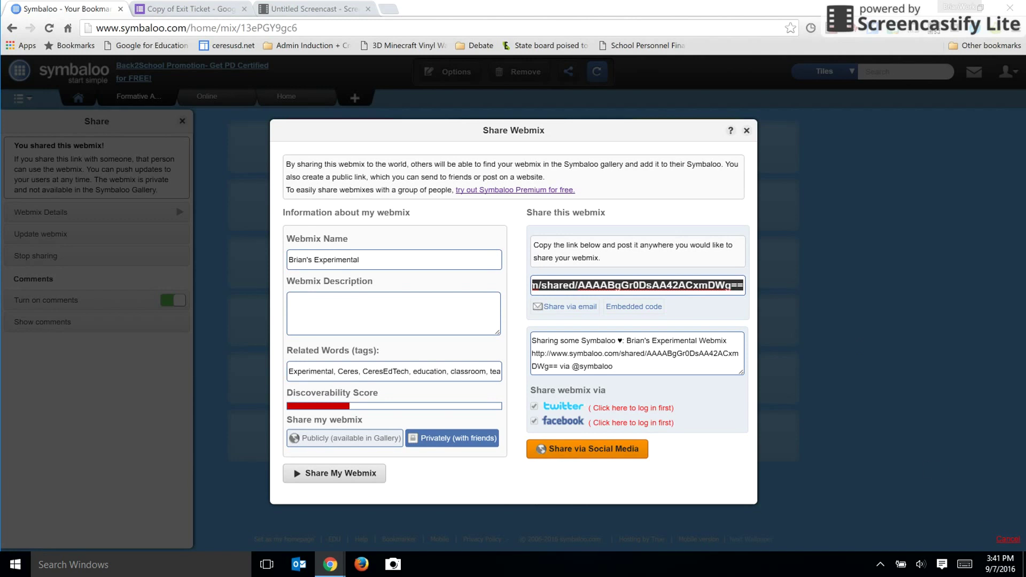
View the webmix's iframe embed code, then dismiss it.
left_click(634, 307)
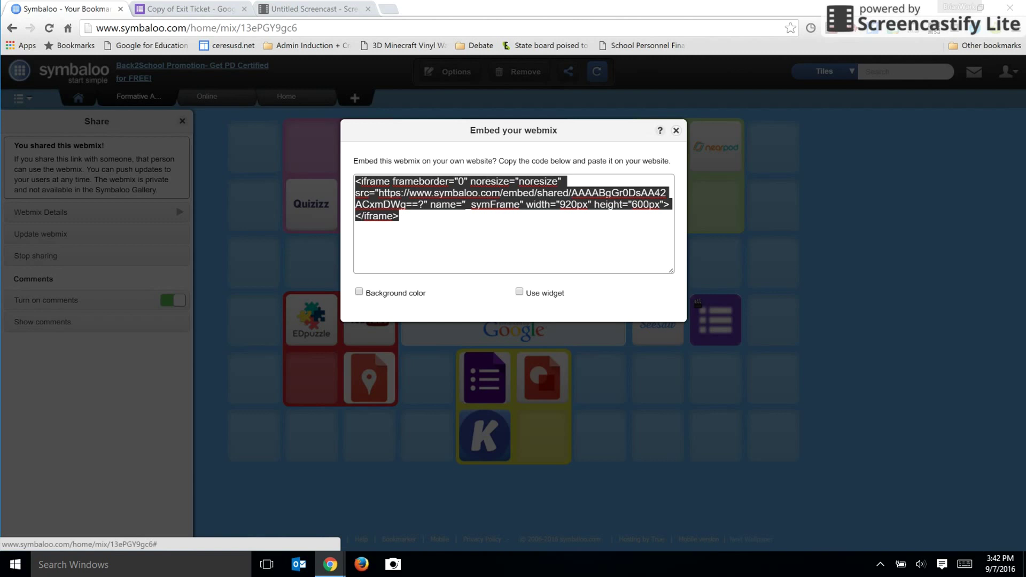
key("Escape")
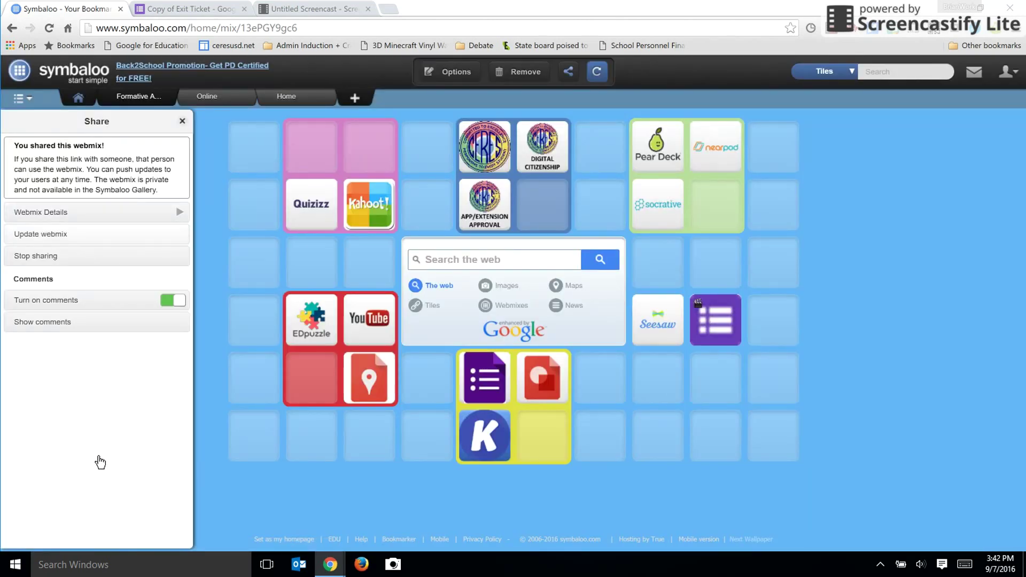